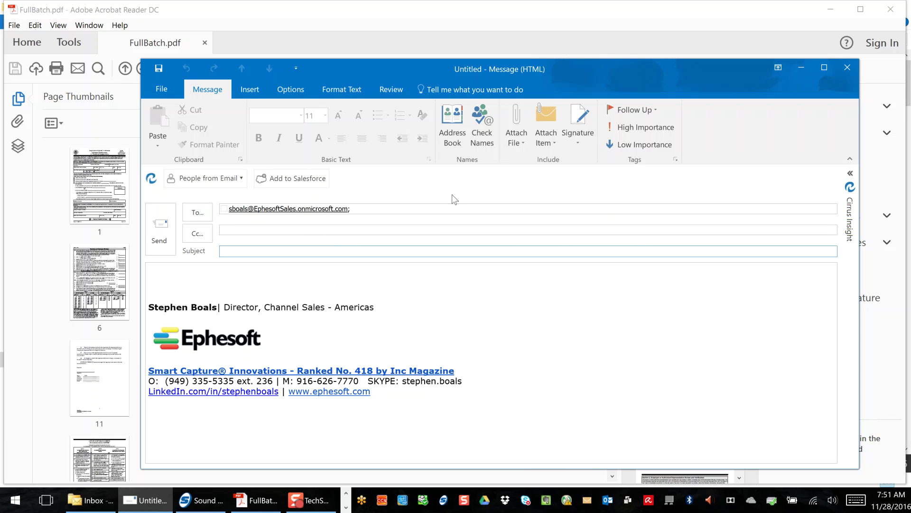
# Step: Attach FullBatch.pdf from Recent Items and give the email the subject 'My Documents'
pyautogui.click(525, 130)
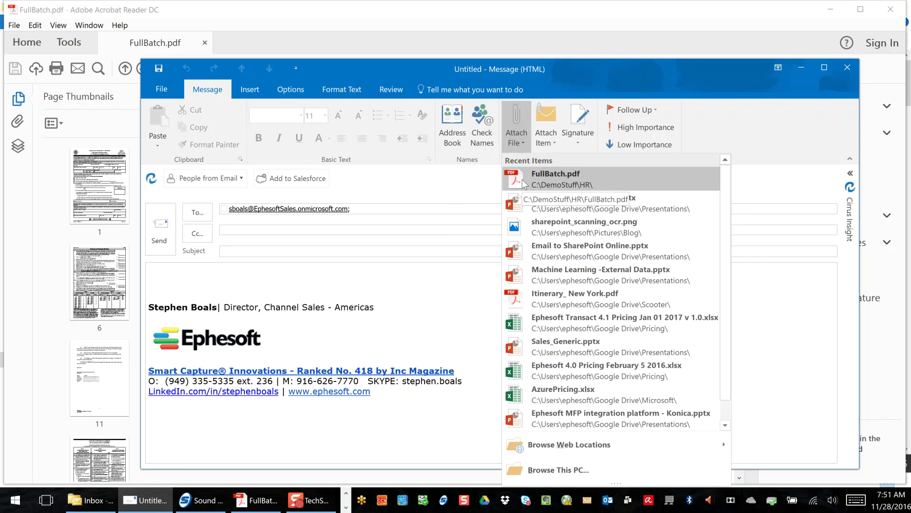
pyautogui.click(523, 180)
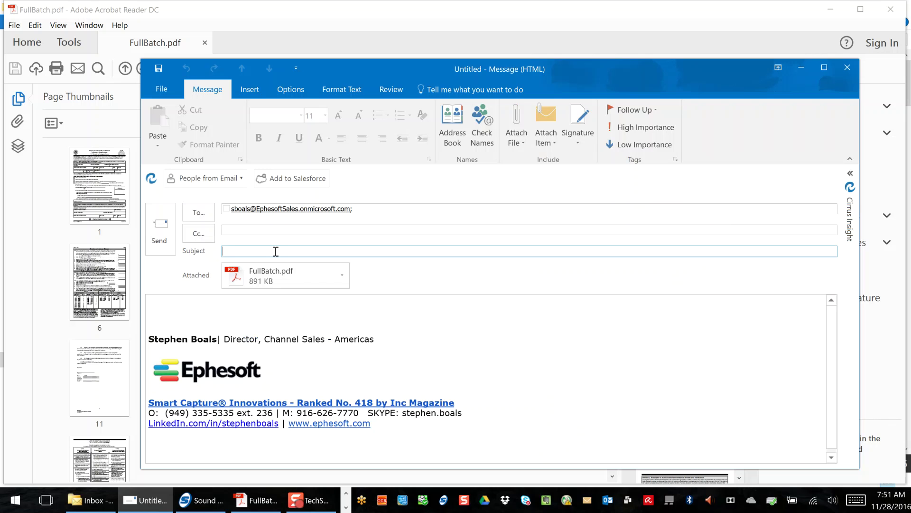
pyautogui.write('My Documents')
# Step: Write the body 'All the documents attached.' and send the message
pyautogui.press('Tab')
pyautogui.press('Tab')
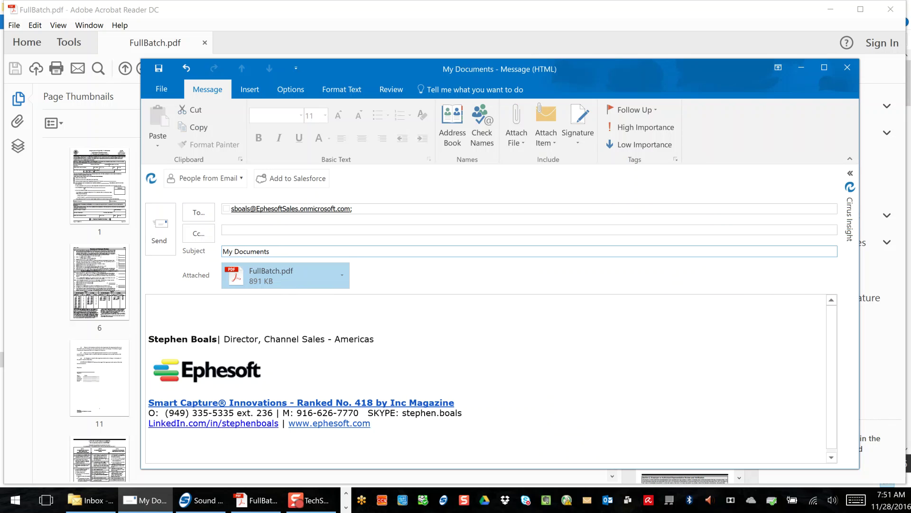
pyautogui.write('All')
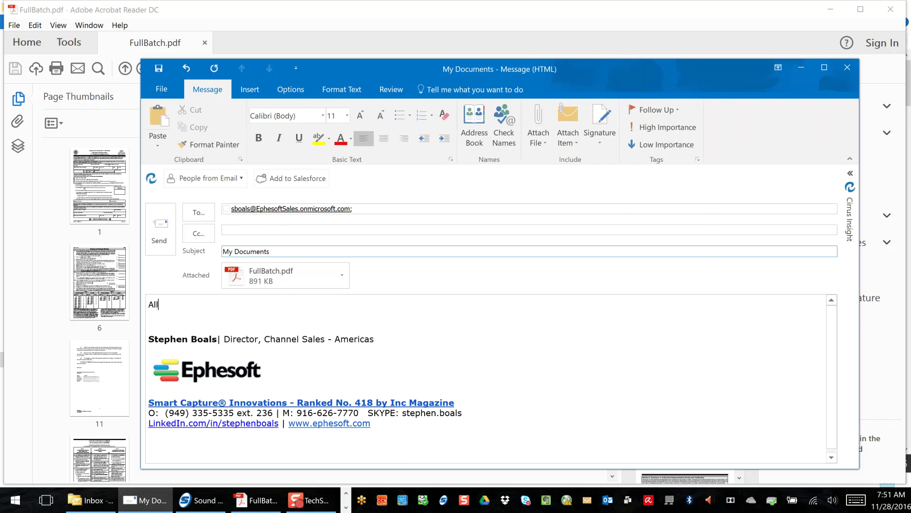
pyautogui.write(' the documents attached.')
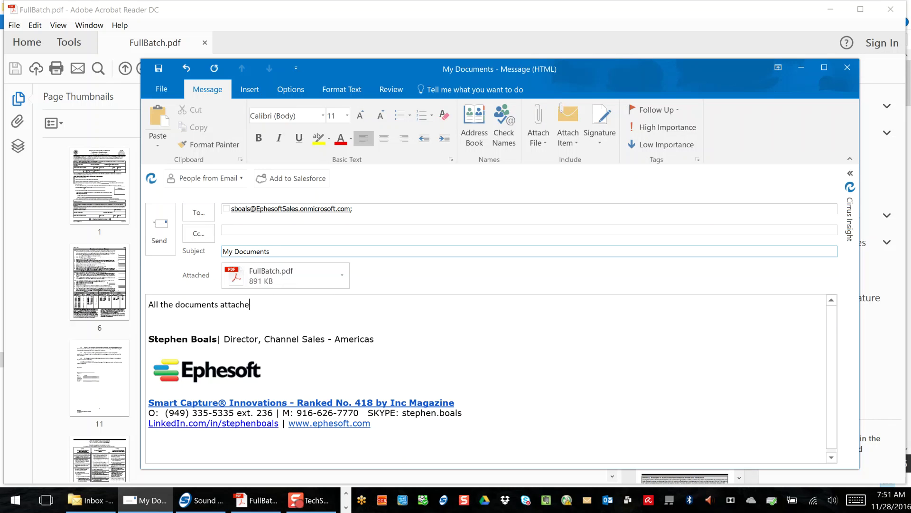
pyautogui.click(270, 233)
pyautogui.click(156, 232)
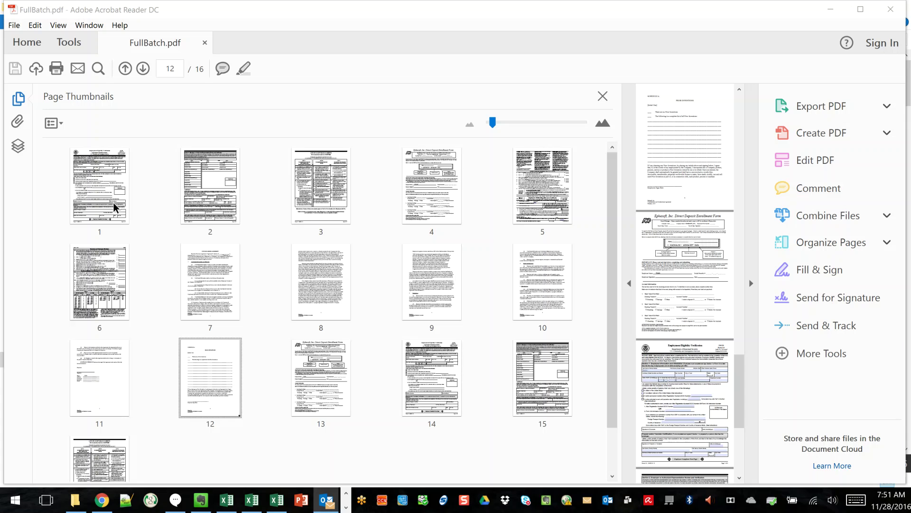
pyautogui.click(114, 205)
pyautogui.click(209, 212)
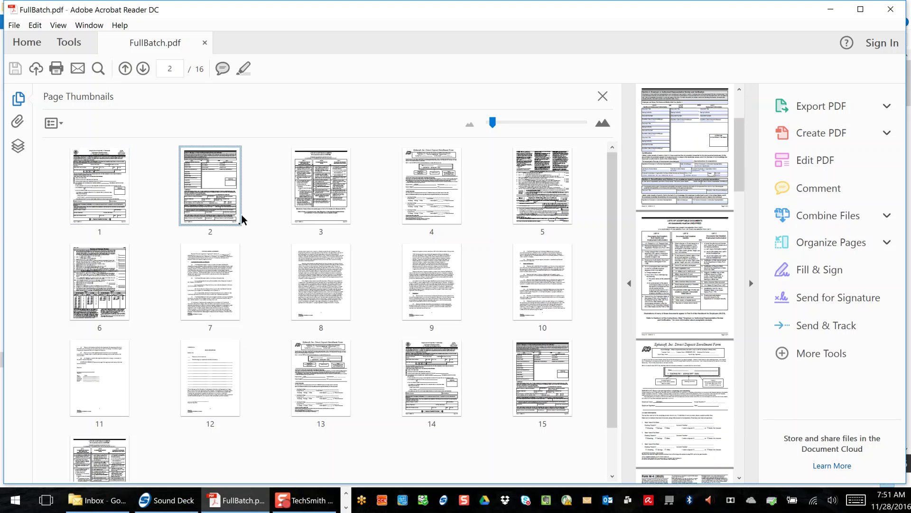
pyautogui.click(321, 211)
pyautogui.click(224, 207)
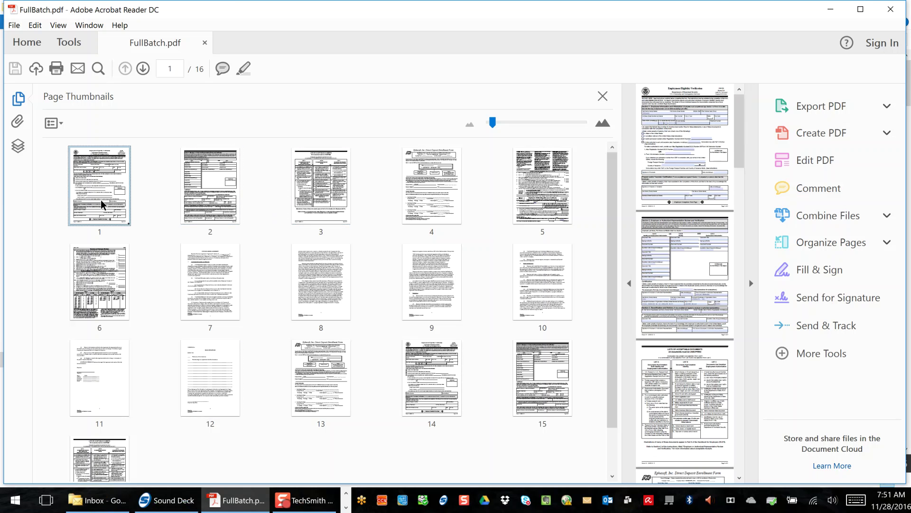
pyautogui.click(102, 205)
pyautogui.click(205, 205)
pyautogui.click(316, 213)
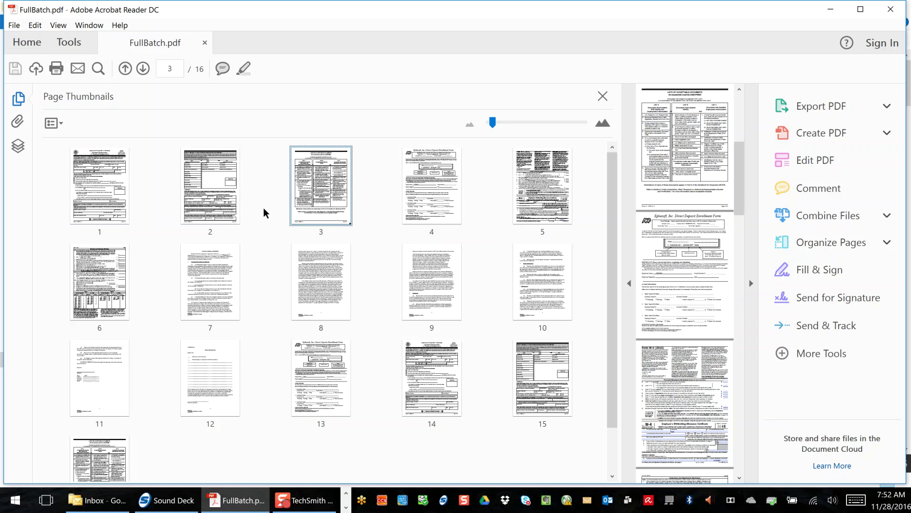
pyautogui.click(116, 191)
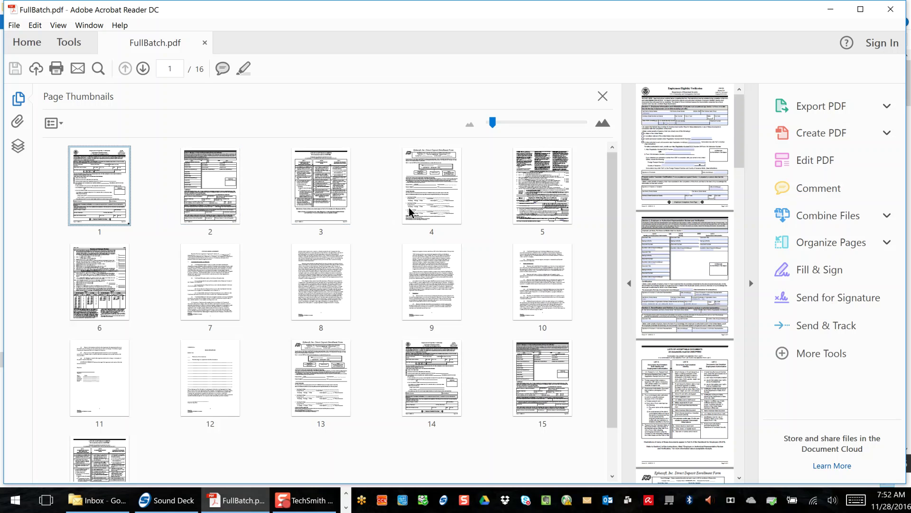
pyautogui.click(413, 208)
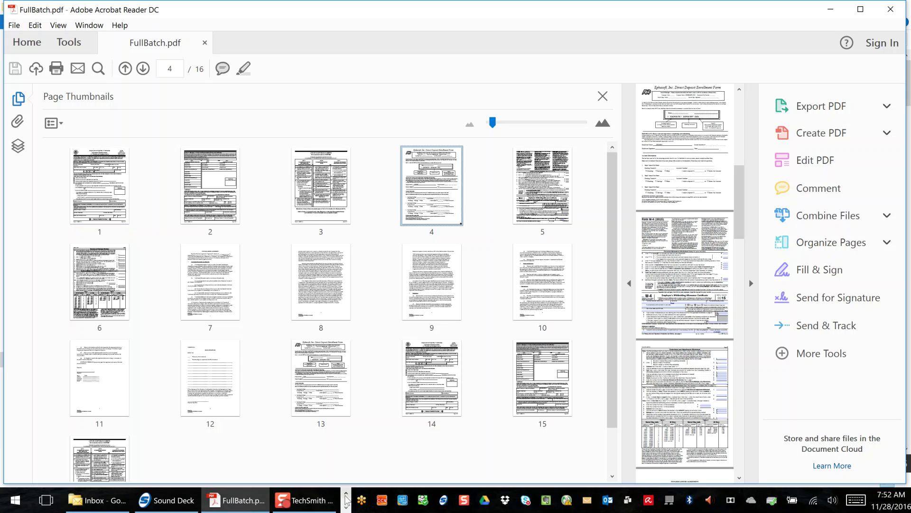
pyautogui.click(346, 498)
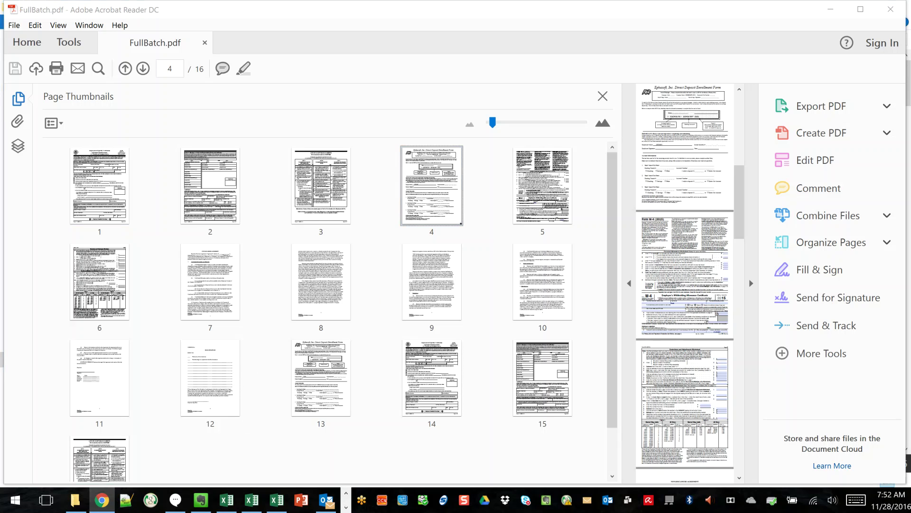
# Step: Bring the Chrome window with the empty HR > Onboarding library into view
pyautogui.moveTo(909, 76); pyautogui.dragTo(375, 1)
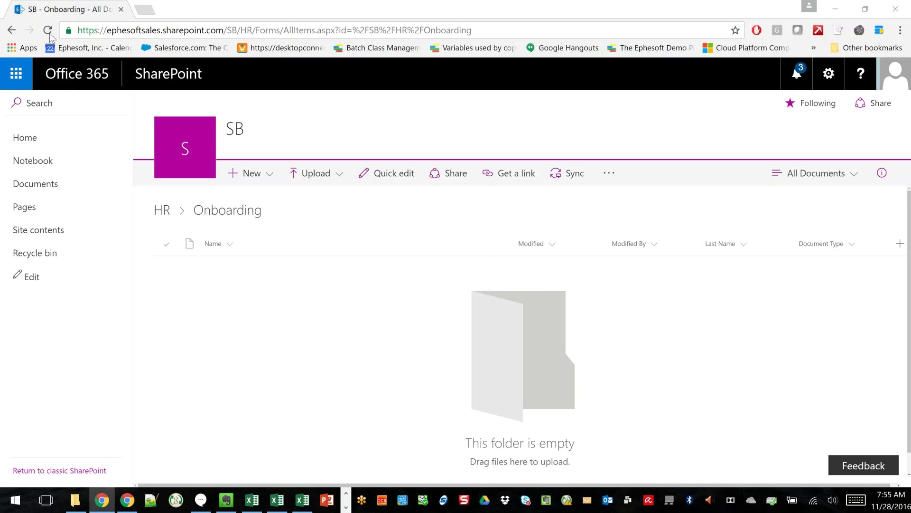
# Step: Reload the Onboarding library until all six split PDFs, DOC1 through DOC6, are listed
pyautogui.click(50, 32)
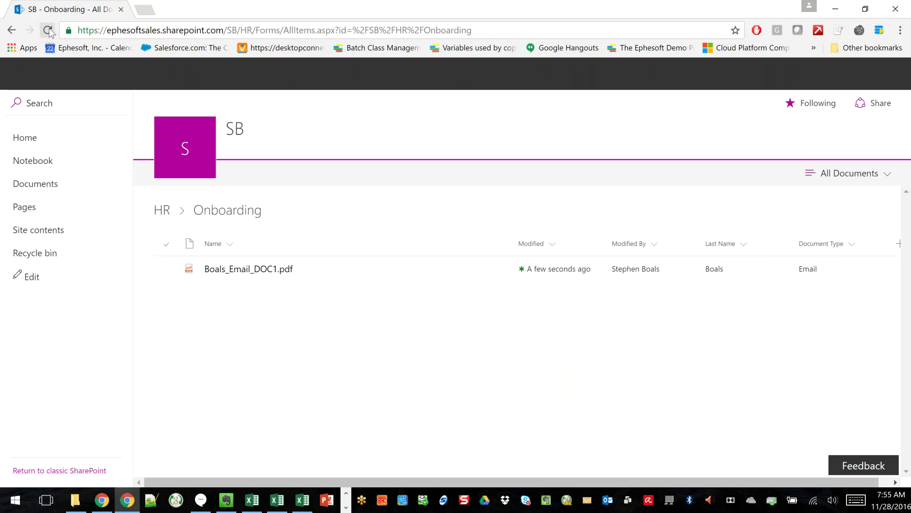
pyautogui.click(49, 29)
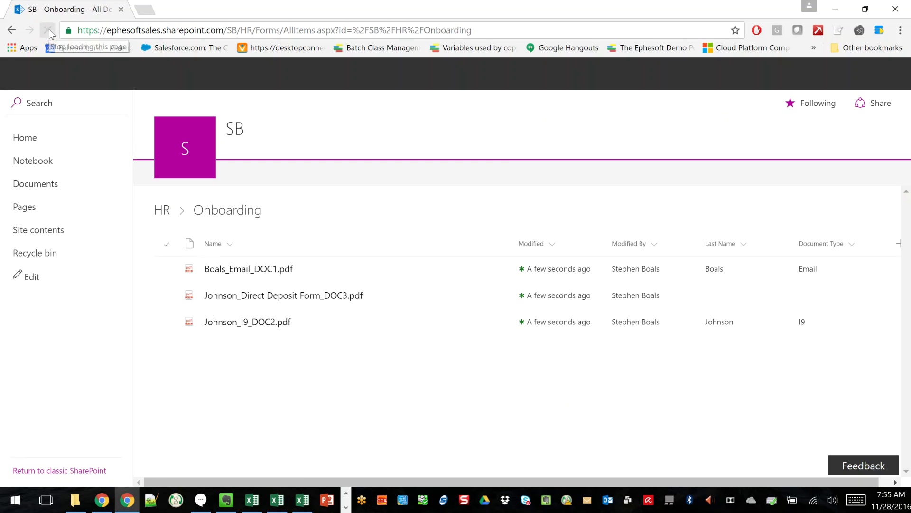
pyautogui.click(48, 31)
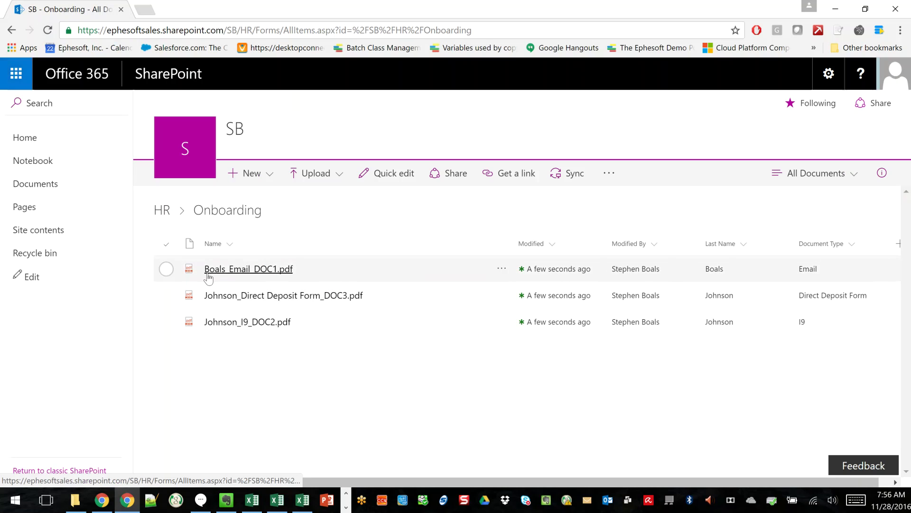
pyautogui.click(212, 276)
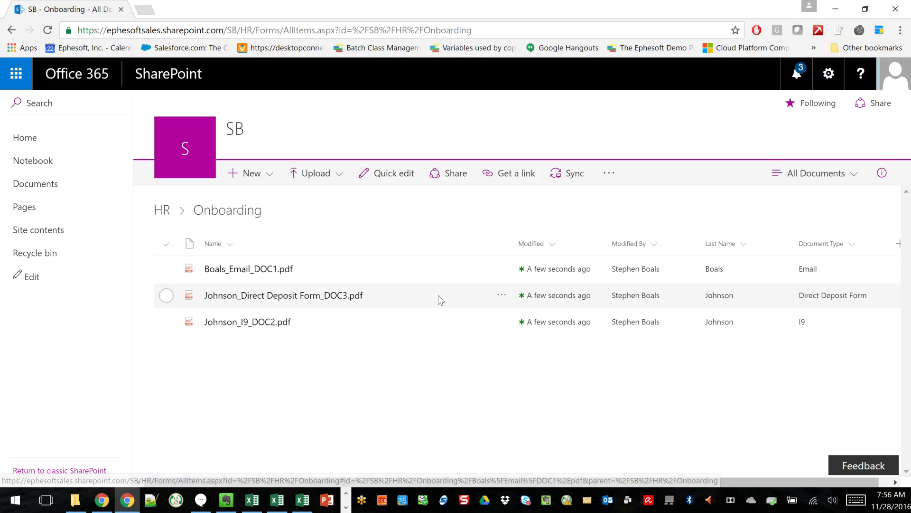
pyautogui.click(47, 29)
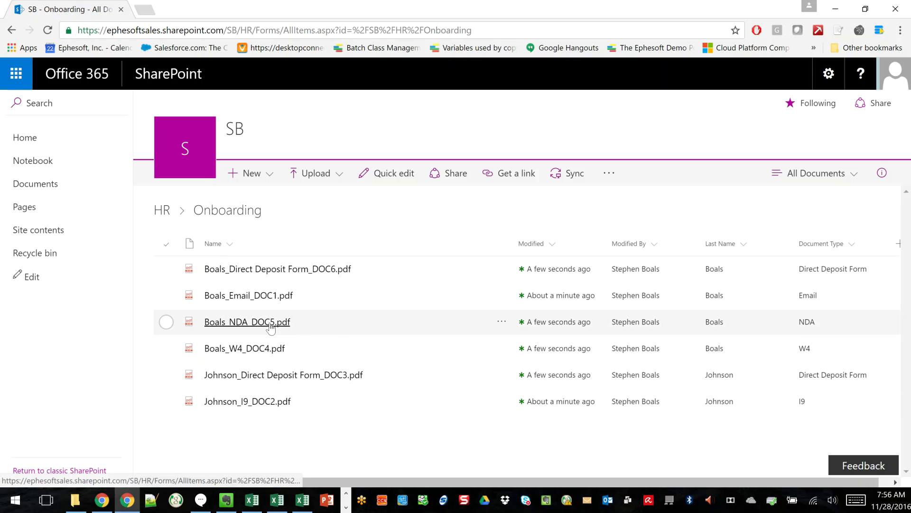
# Step: Open Boals_Email_DOC1.pdf in the document viewer with its Properties pane
pyautogui.click(239, 299)
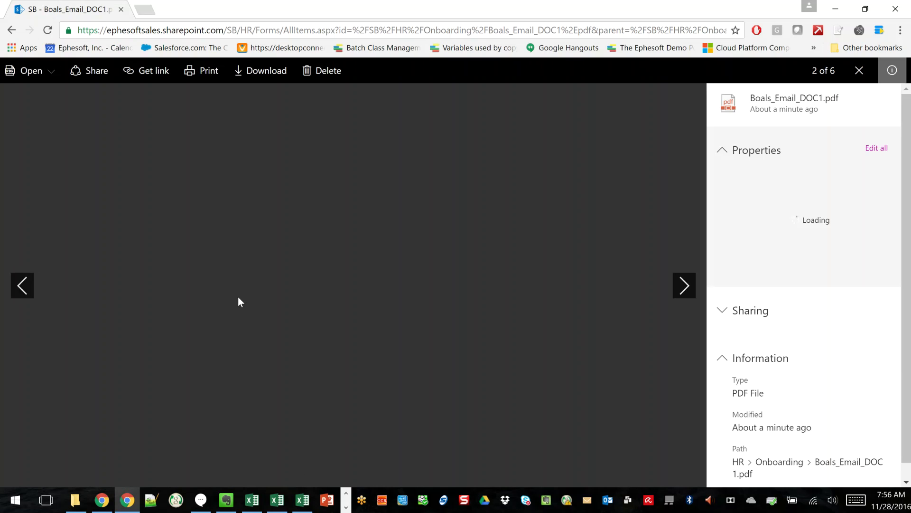